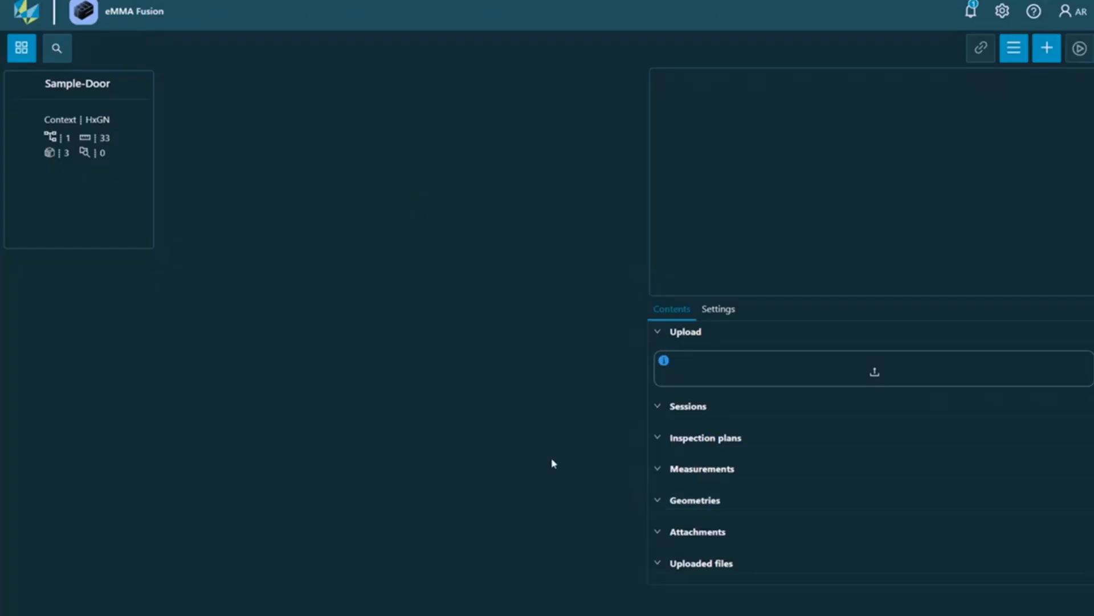
Create a new filespace named Control X Example in the HxGN context
click(1047, 60)
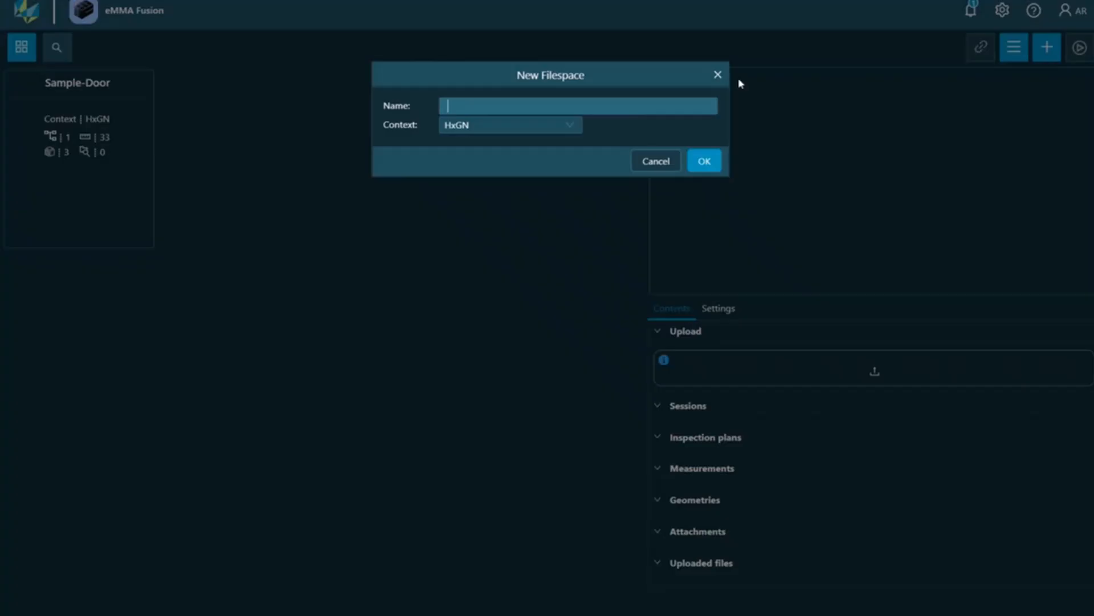
text(c)
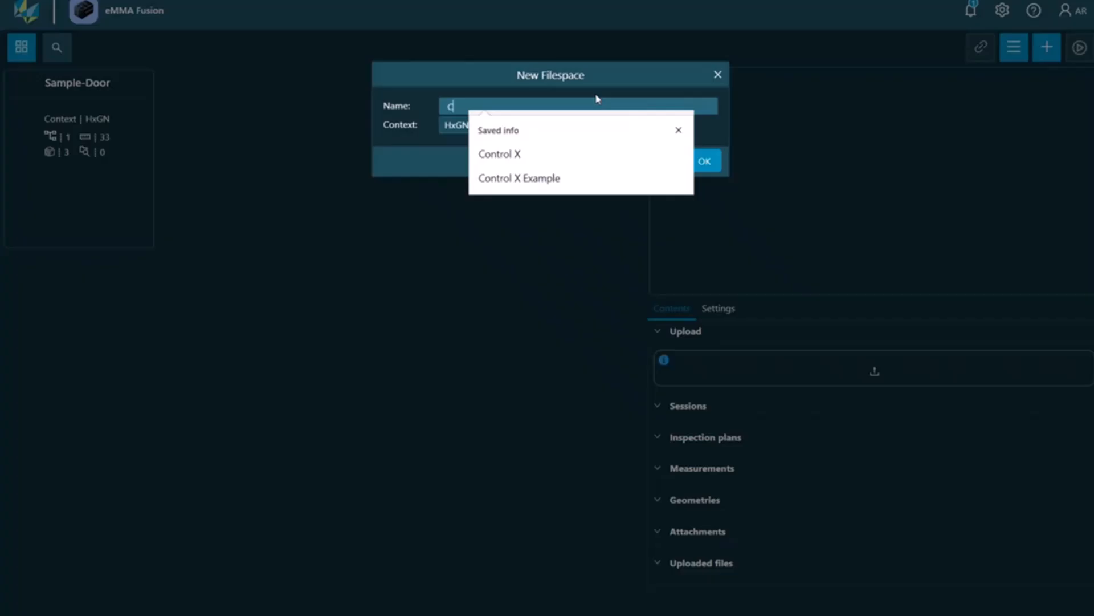
click(579, 178)
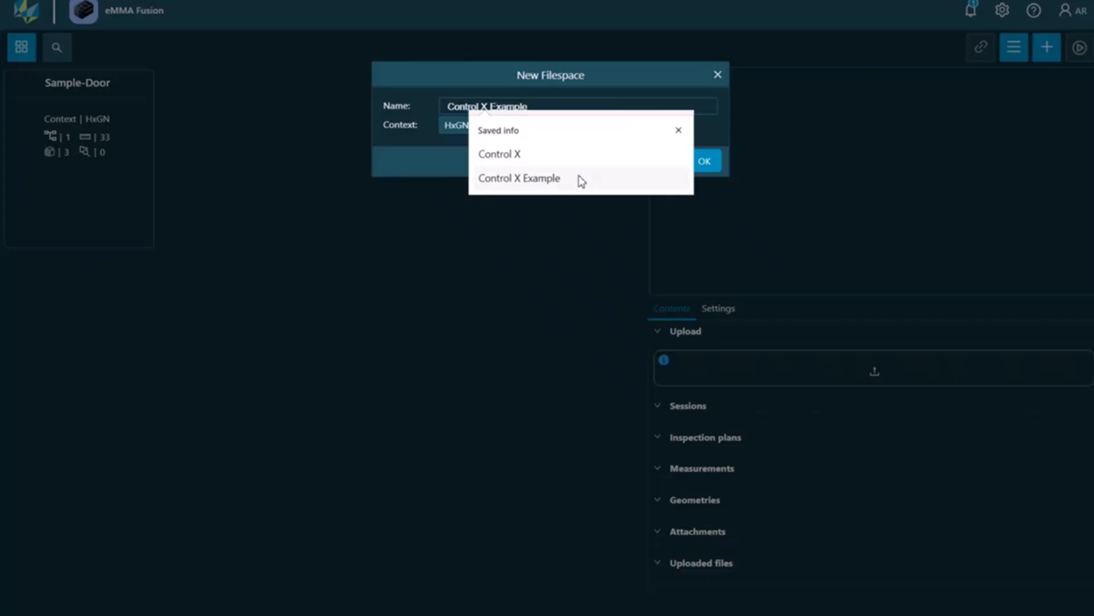
click(709, 168)
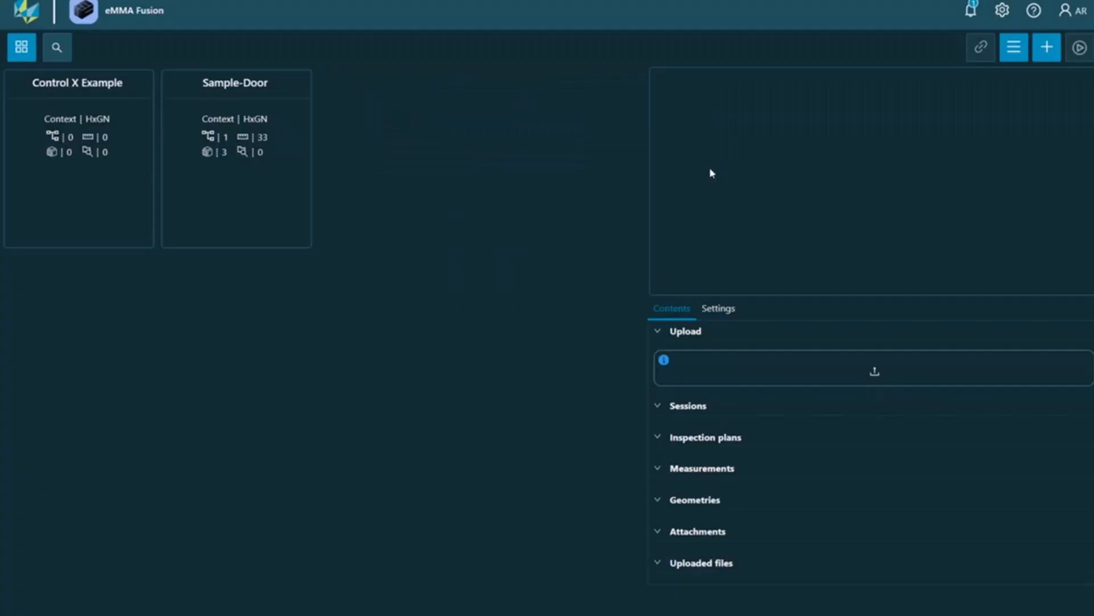
Upload Valve 1.dmo from Downloads to the Control X Example filespace
click(99, 99)
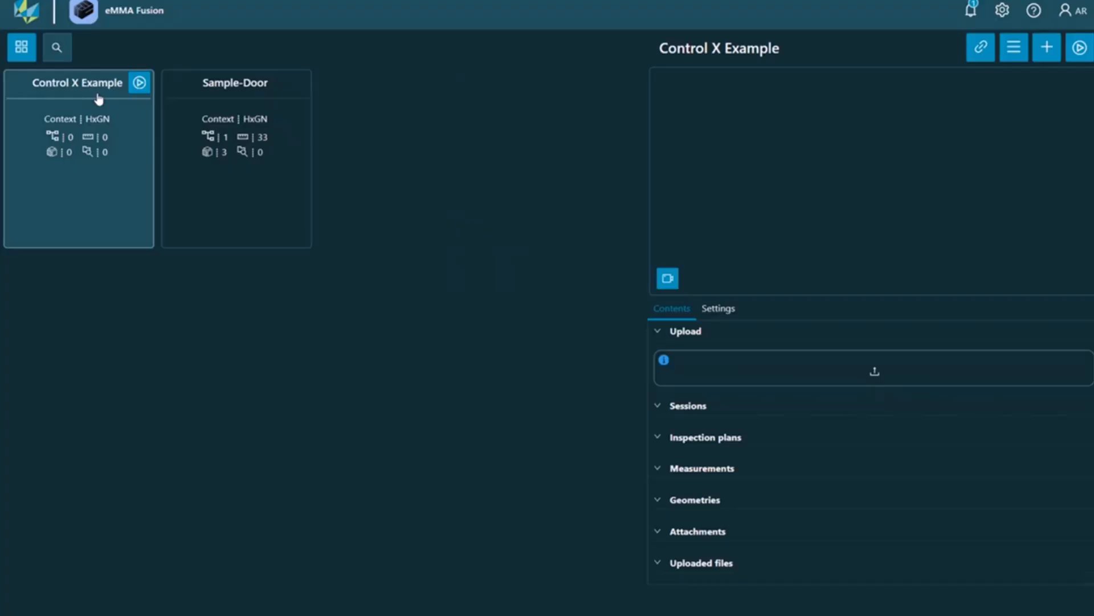
click(876, 379)
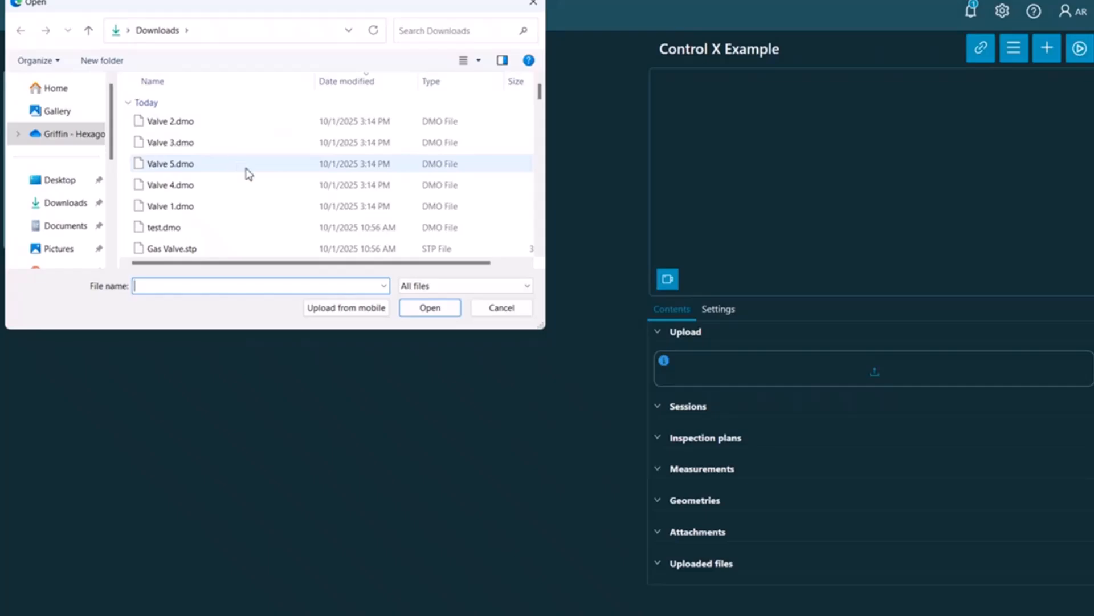
double_click(218, 209)
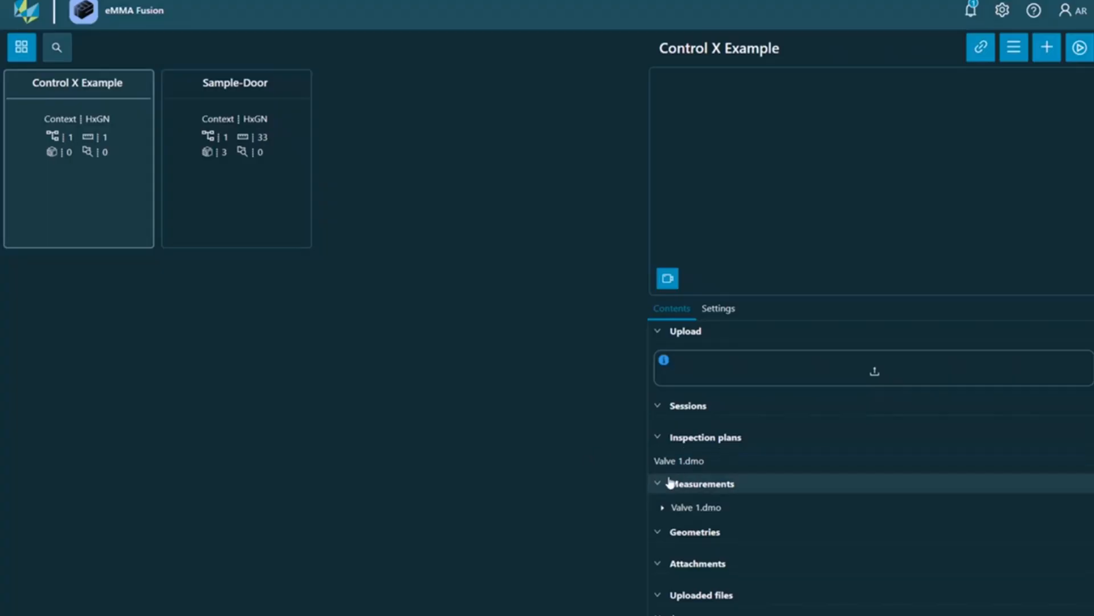
Upload the CAD file Gas Valve.stp from Downloads to the Control X Example filespace and inspect its 3D preview
click(774, 366)
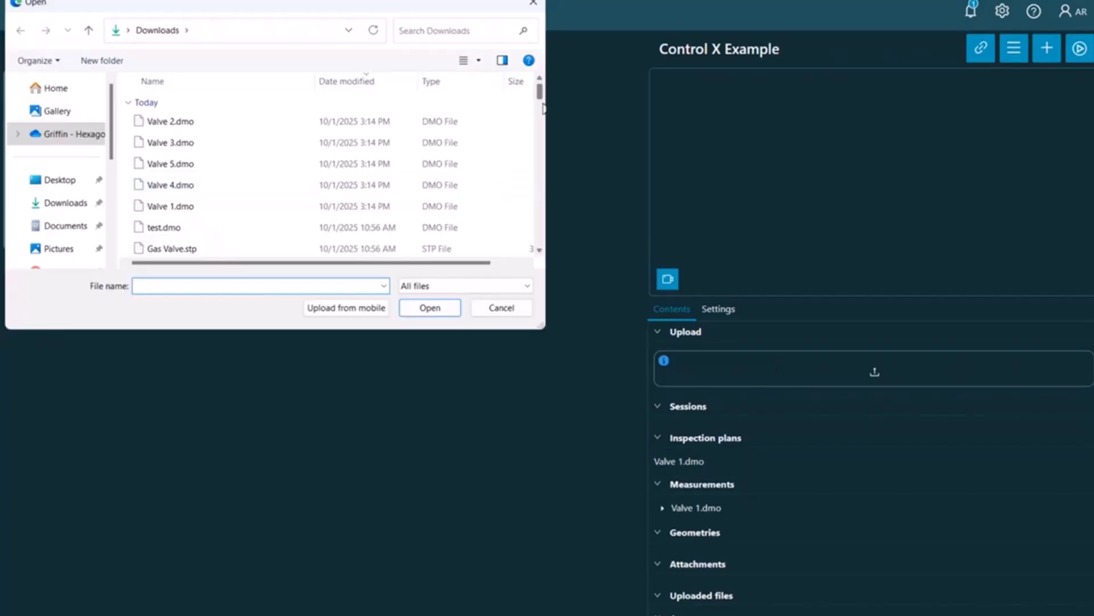
scroll(541, 105, down, 2)
scroll(542, 105, up, 2)
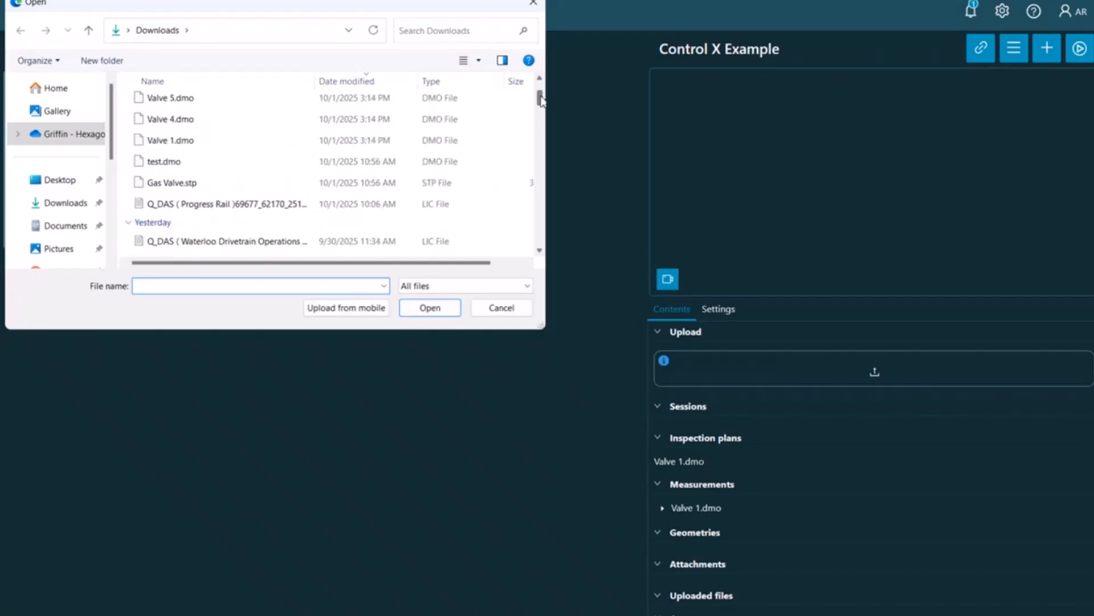
double_click(289, 184)
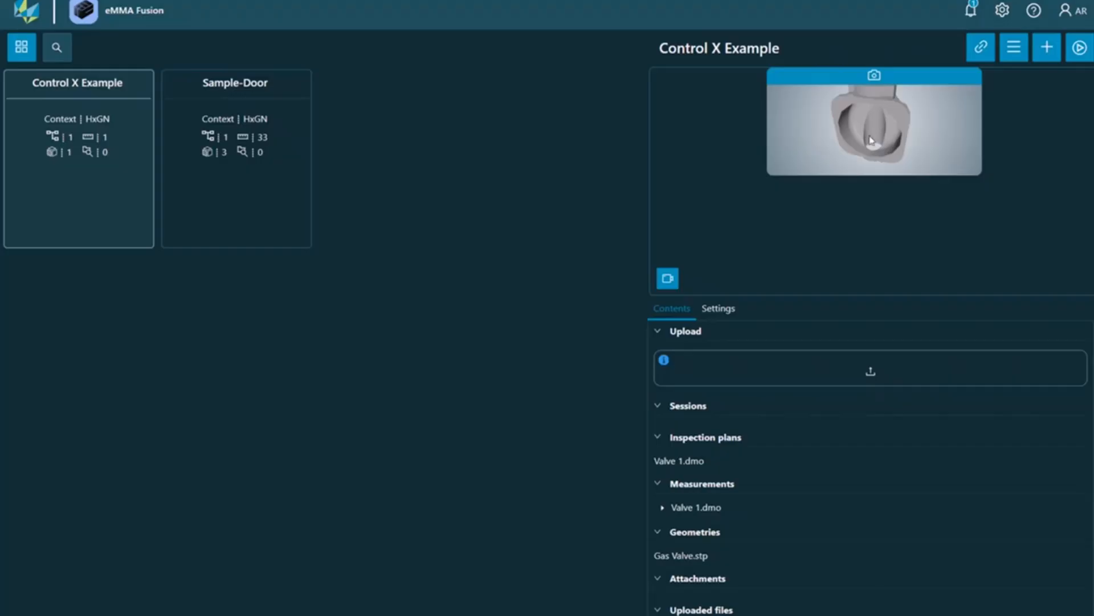
drag(870, 140, 953, 134)
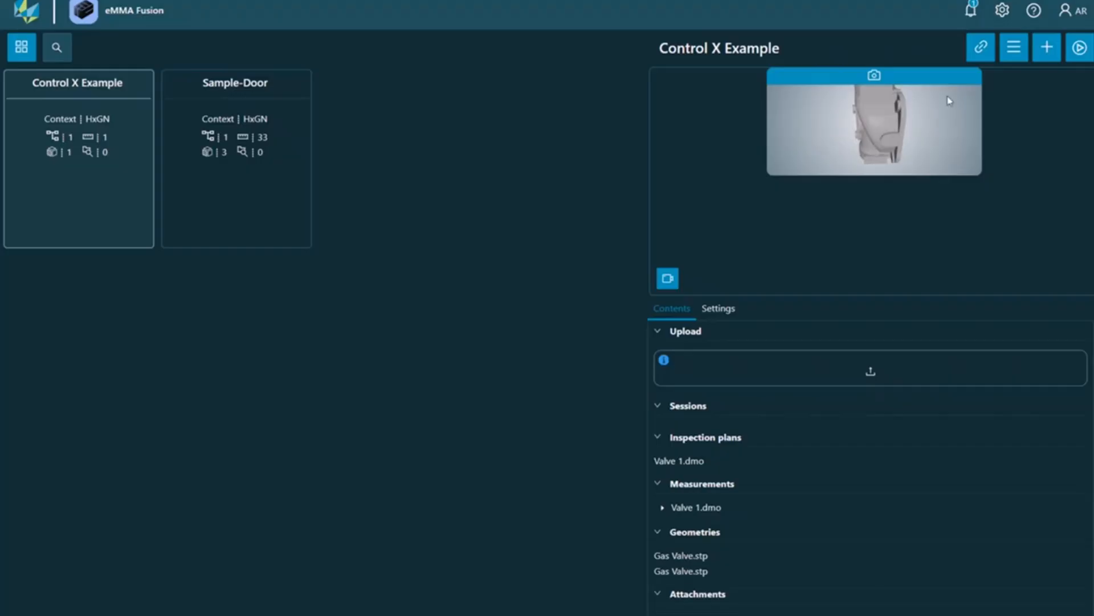
drag(861, 129, 796, 111)
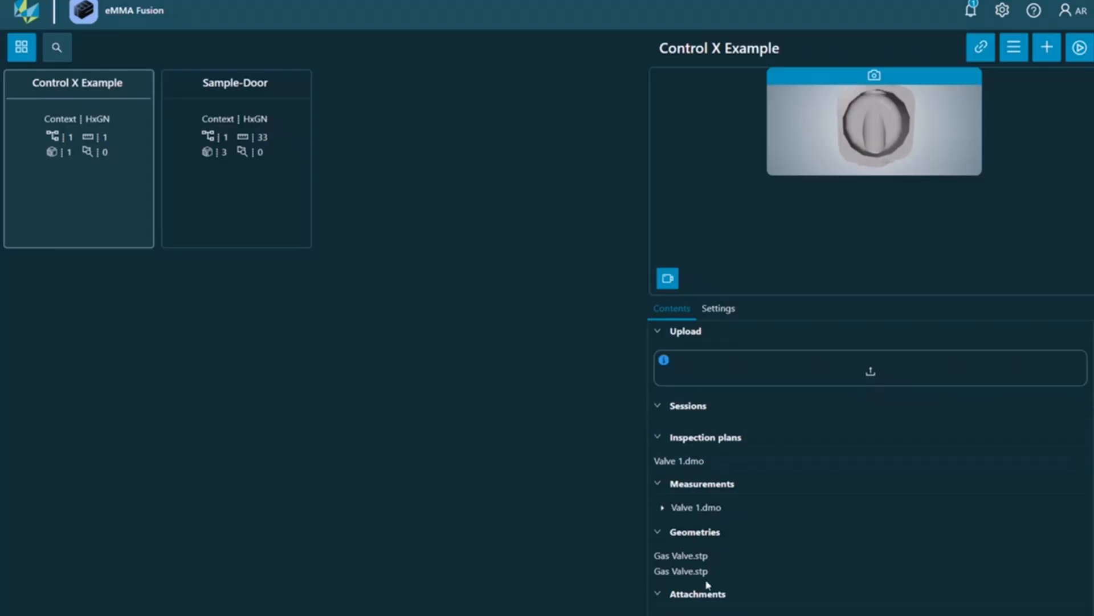
Start a session from the Control X Example filespace and inspect the valve model from several sides
mouse_move(140, 84)
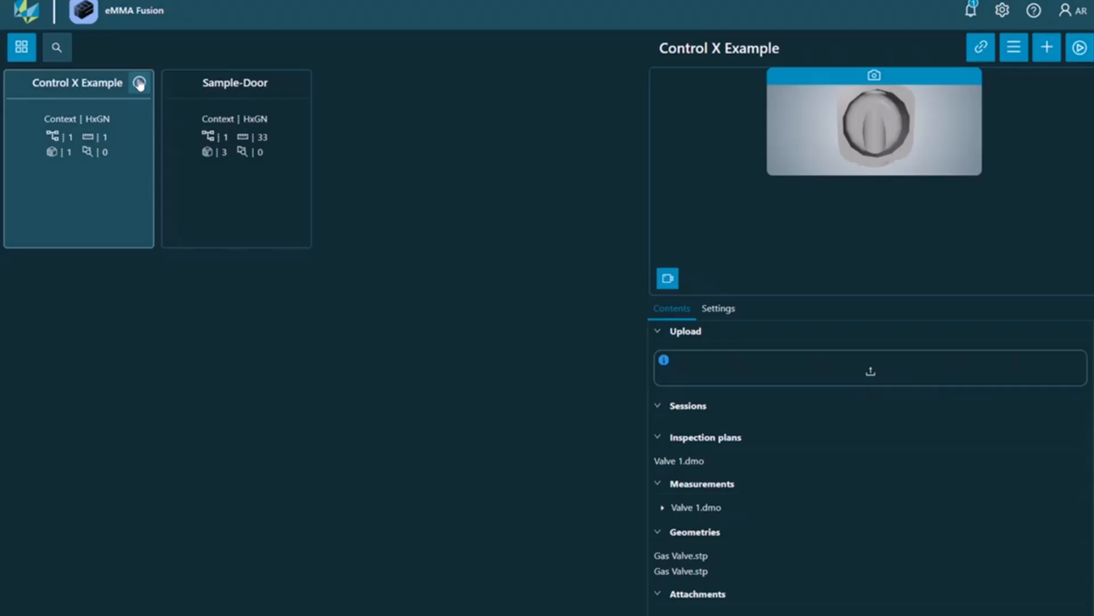
click(139, 84)
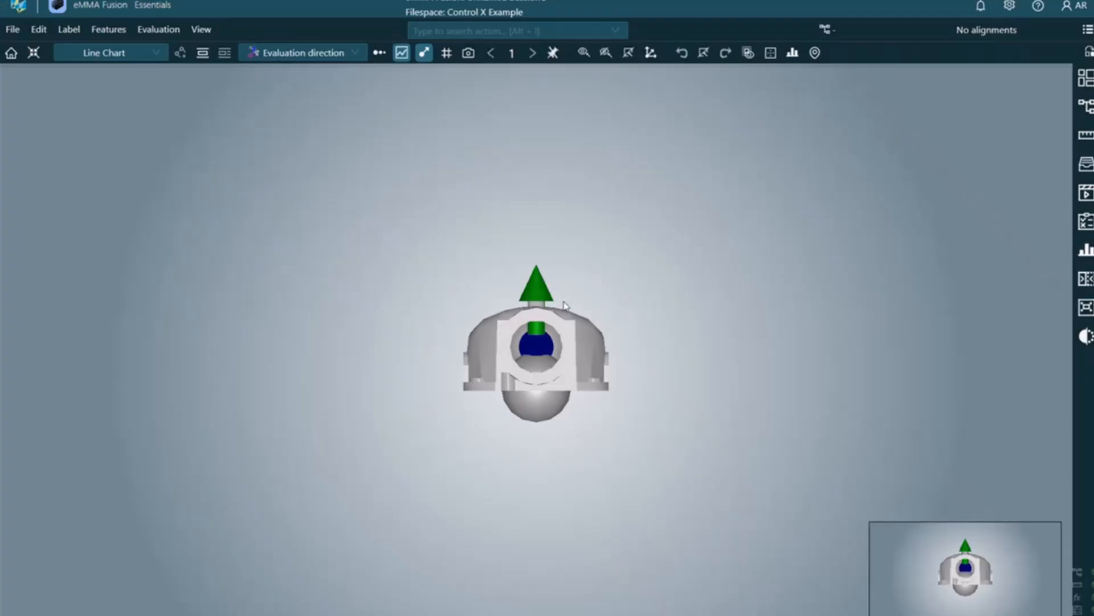
drag(564, 305, 512, 245)
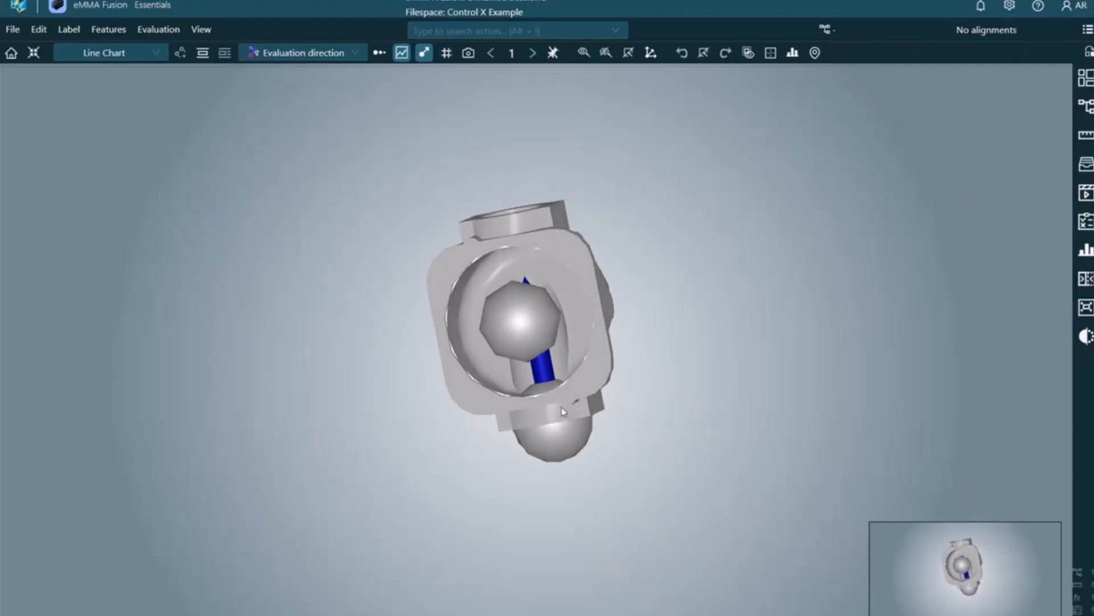
drag(520, 289, 417, 339)
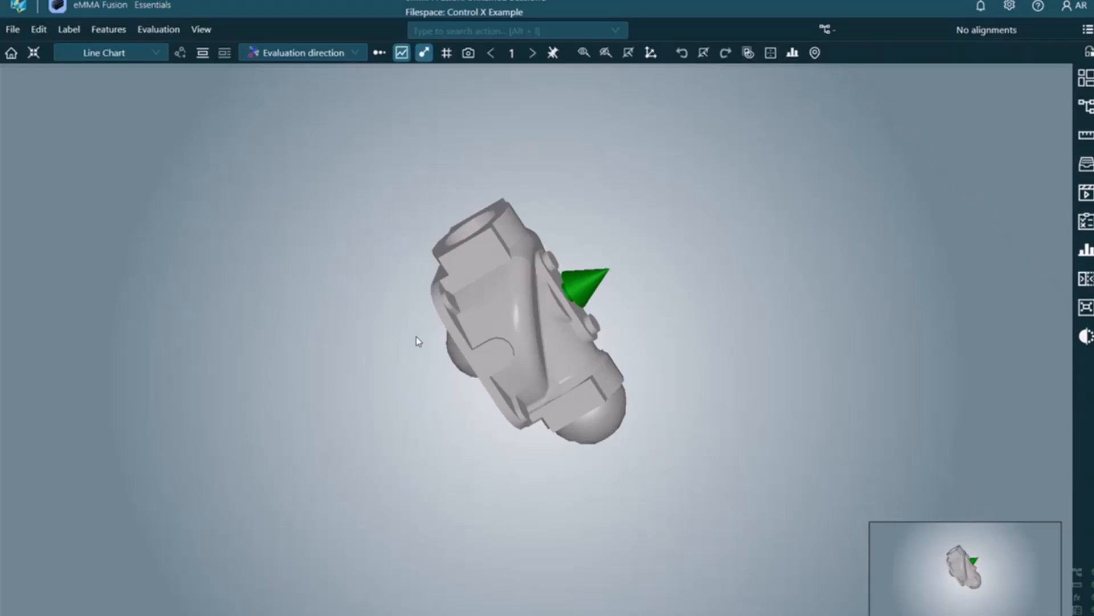
Examine the measurements loaded for the component part, down to the tactile reference measurement
click(1086, 136)
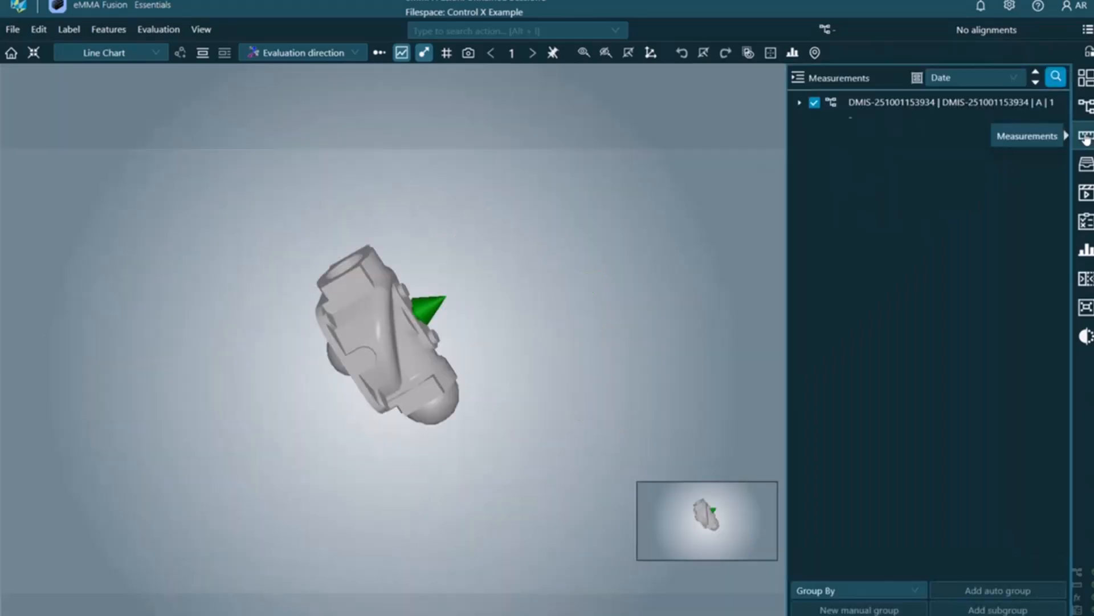
click(798, 104)
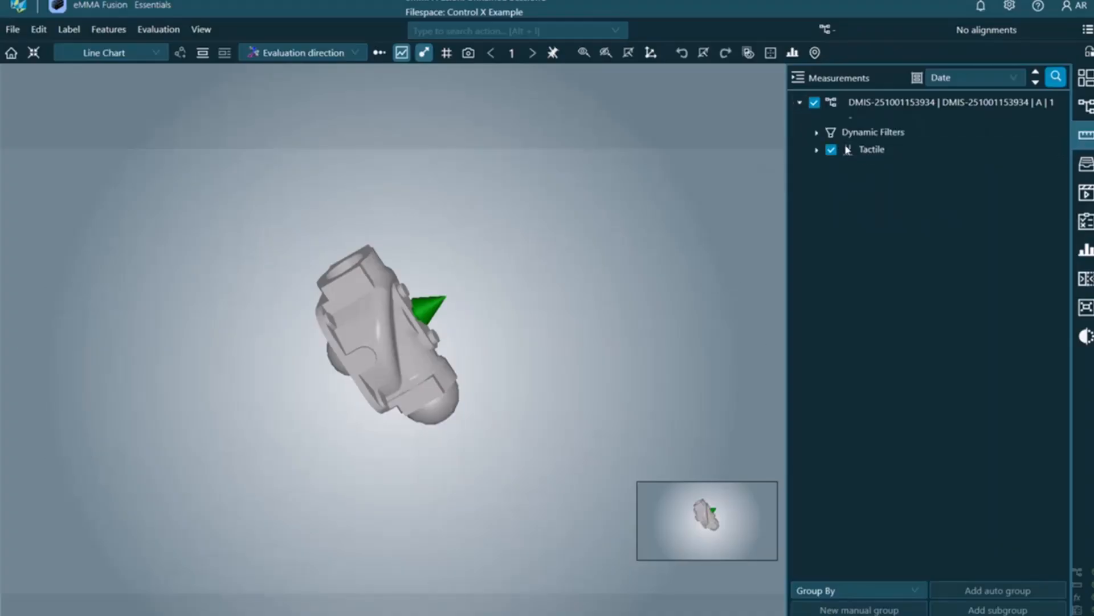
click(816, 151)
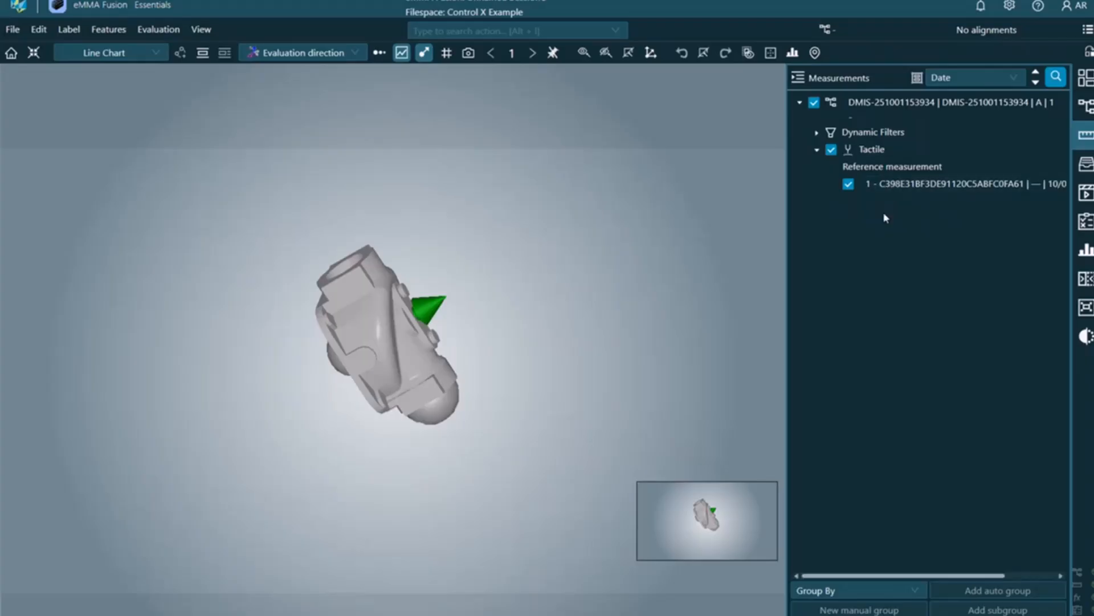
Upload Valve 2.dmo, Valve 3.dmo, Valve 4.dmo and Valve 5.dmo to the session's filespace
click(1087, 163)
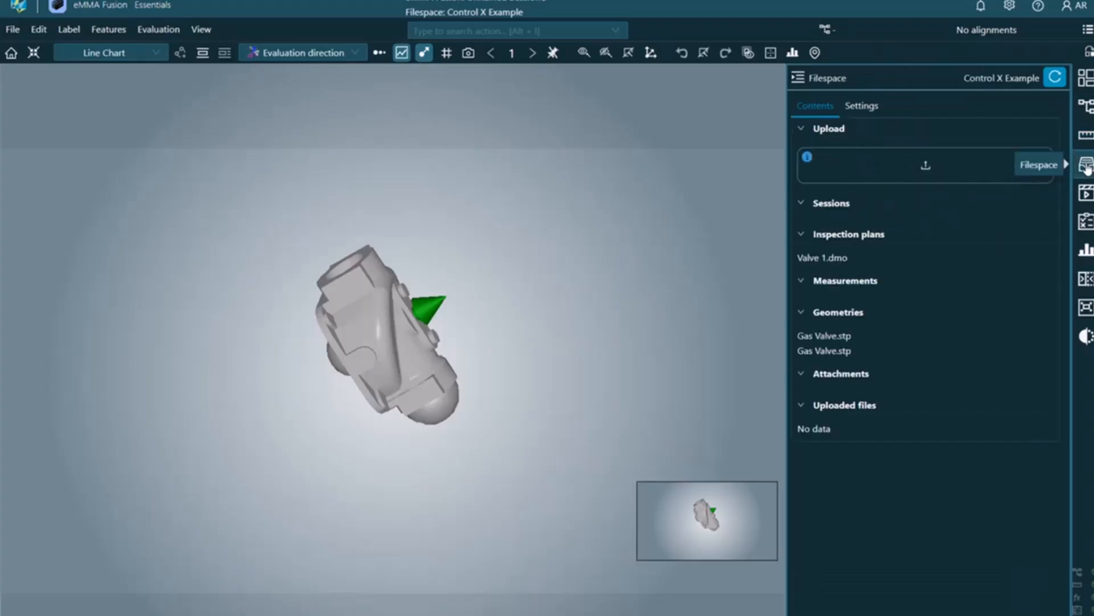
click(915, 179)
drag(131, 119, 181, 182)
key(Return)
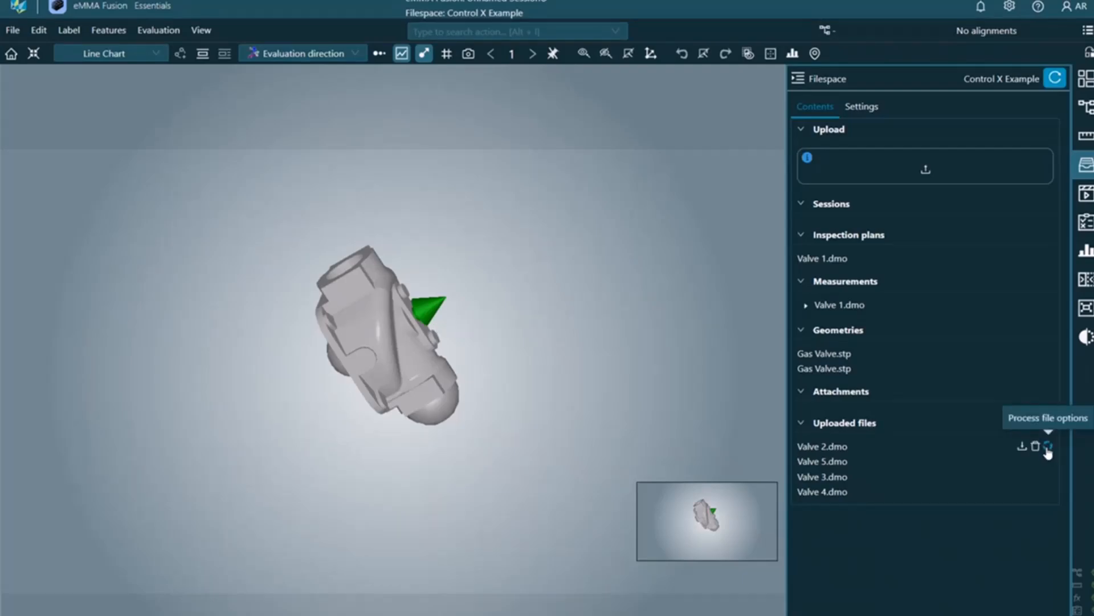
click(1048, 450)
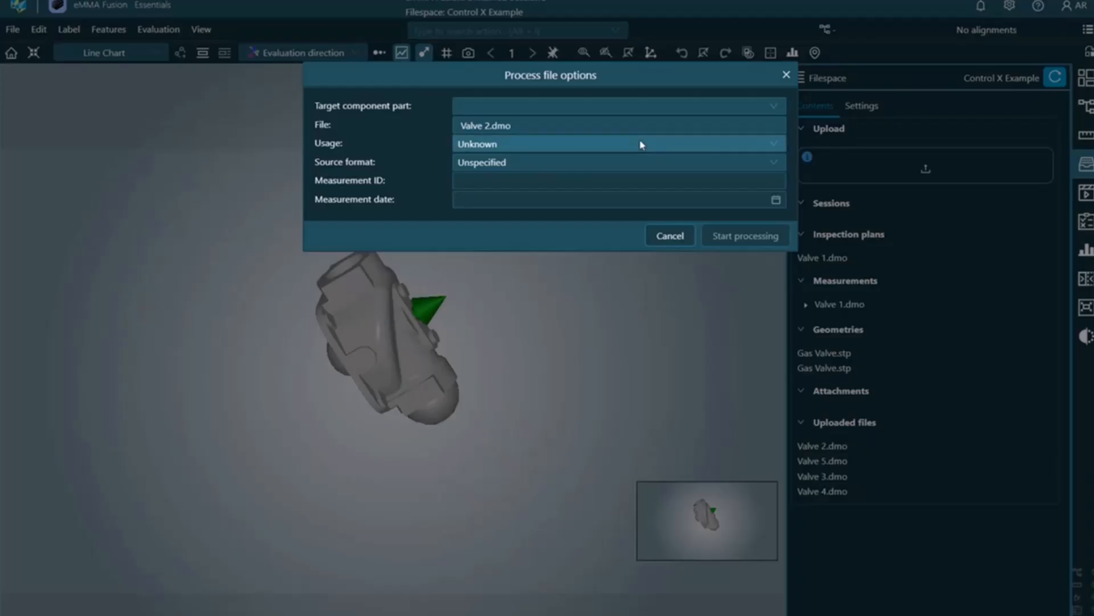
click(596, 107)
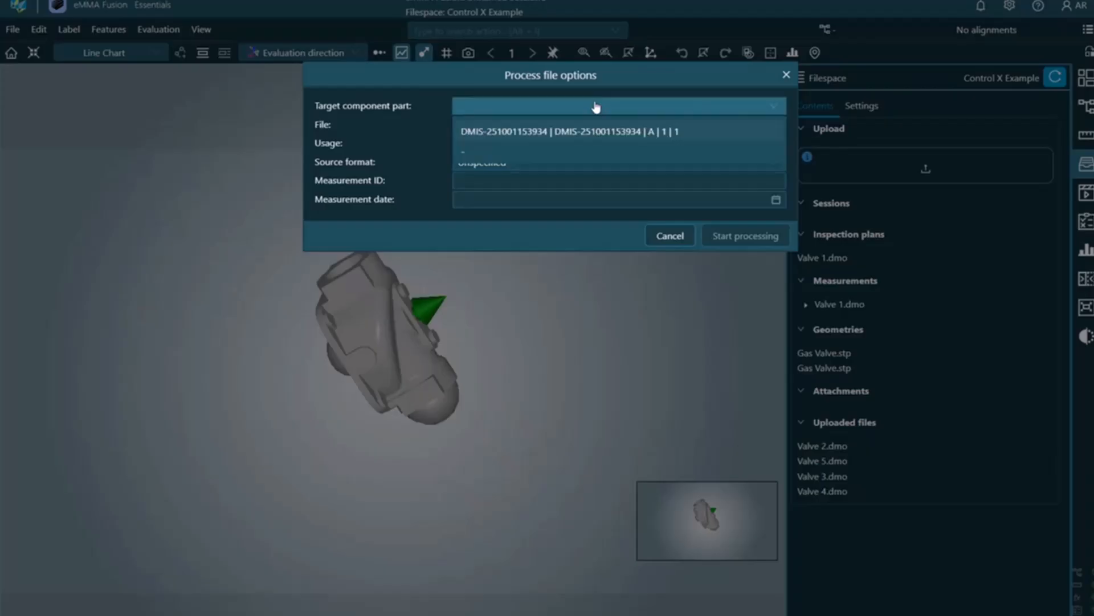
click(579, 138)
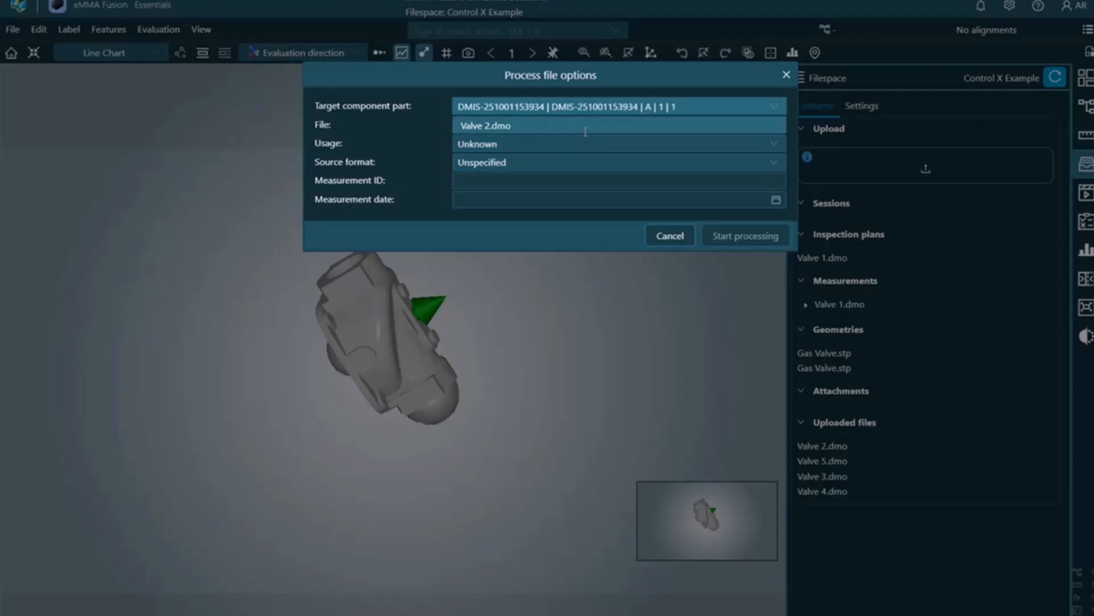
click(587, 152)
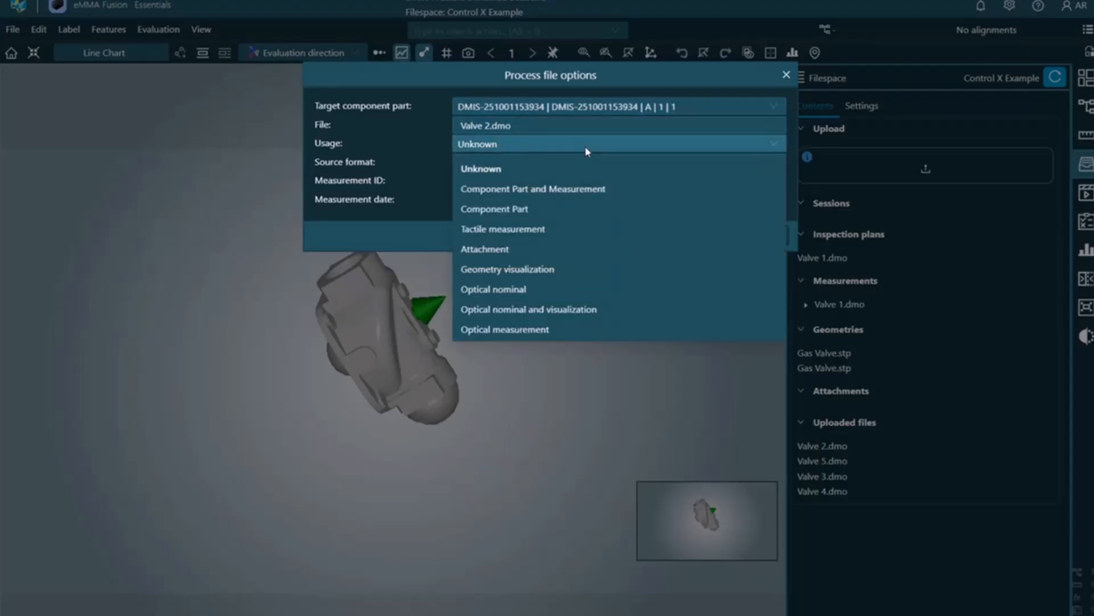
click(572, 230)
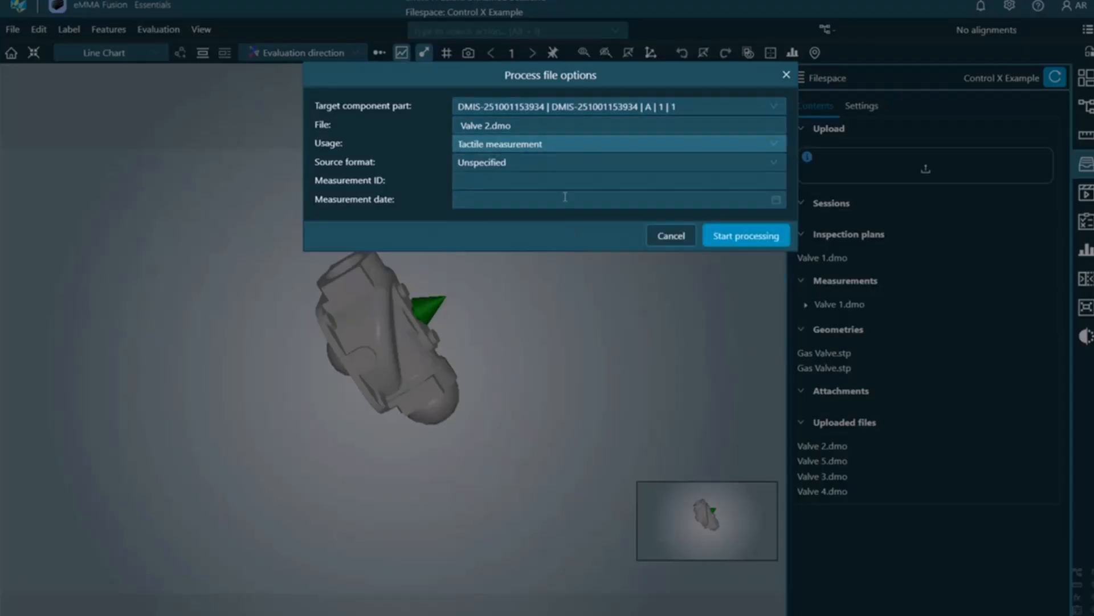
click(565, 165)
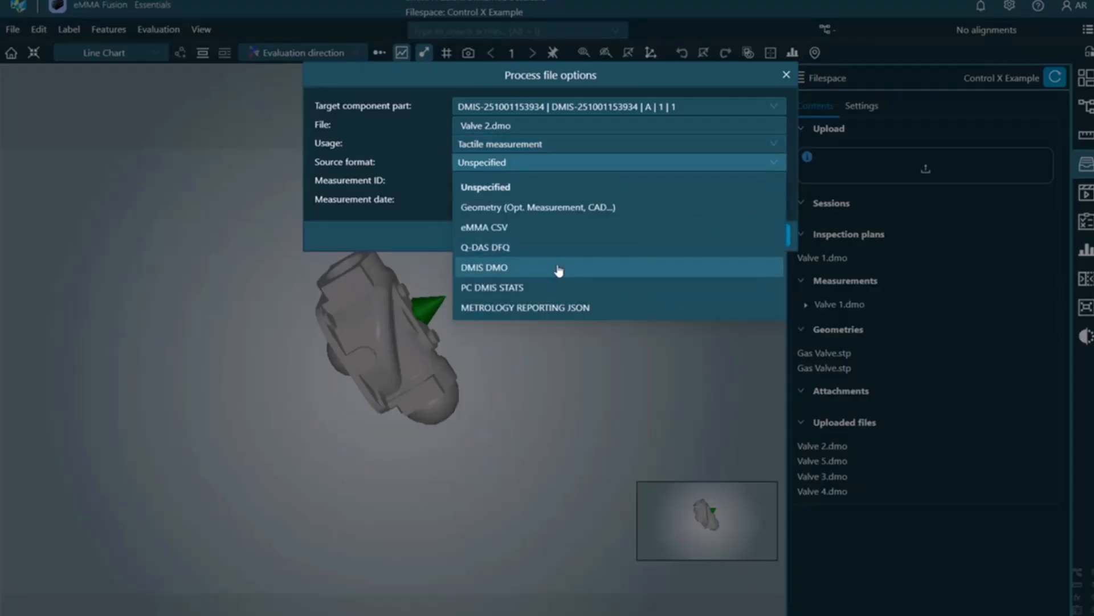
click(603, 271)
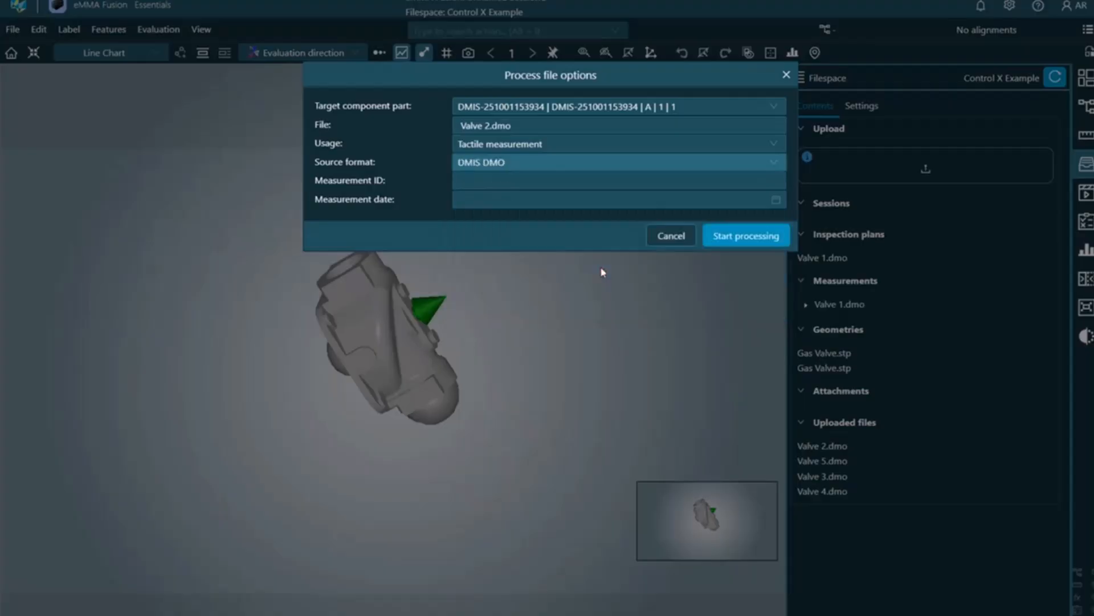
click(745, 236)
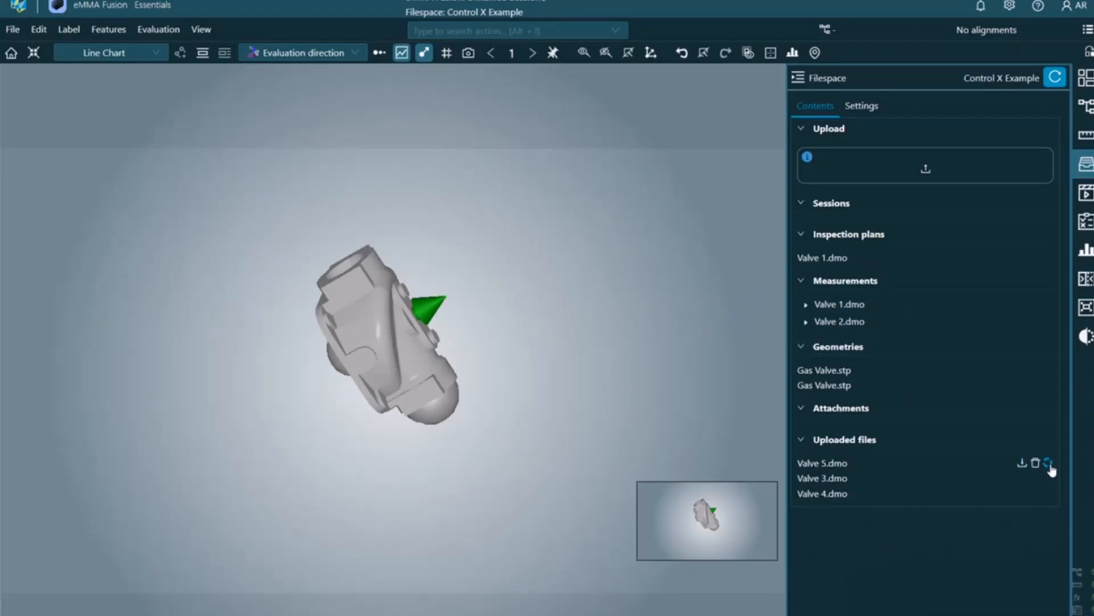
Process Valve 5.dmo, Valve 3.dmo and Valve 4.dmo as DMIS DMO tactile measurements of the same component part, and close the filespace view
click(1049, 464)
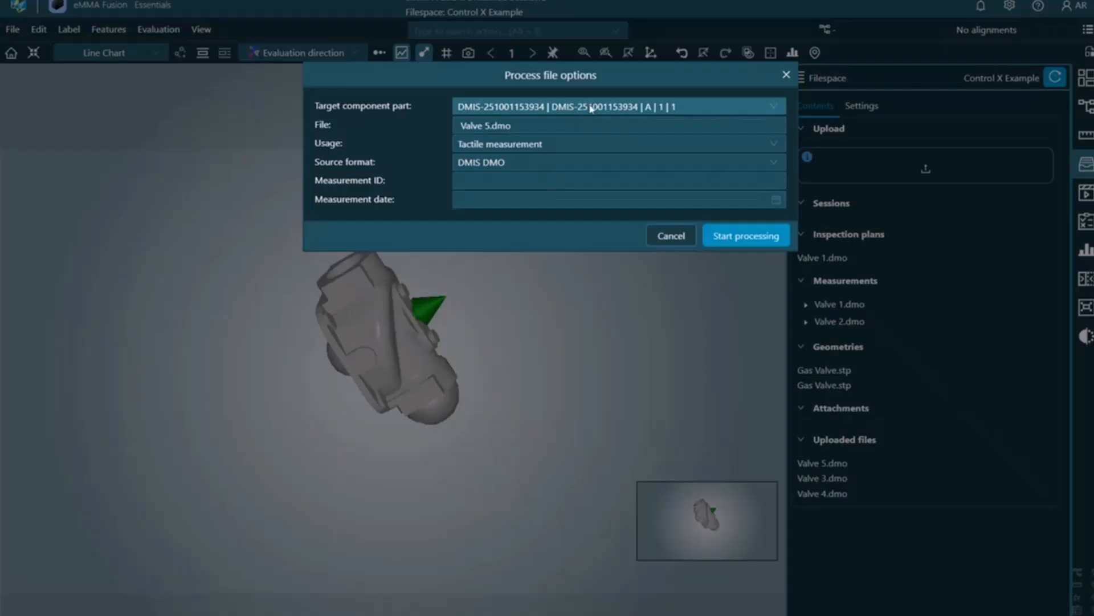
click(729, 237)
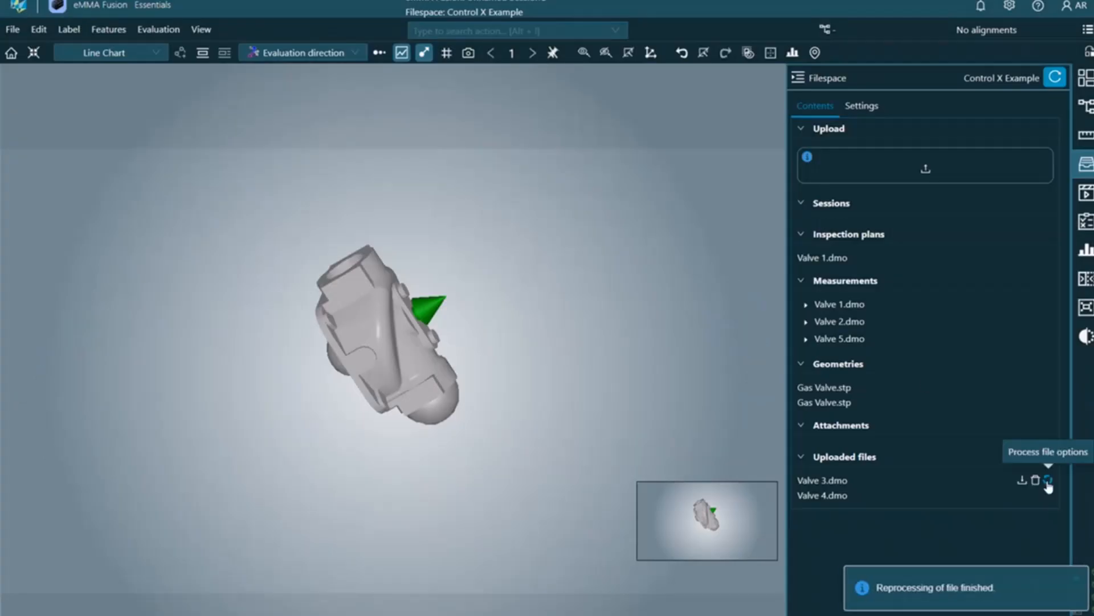
click(1047, 480)
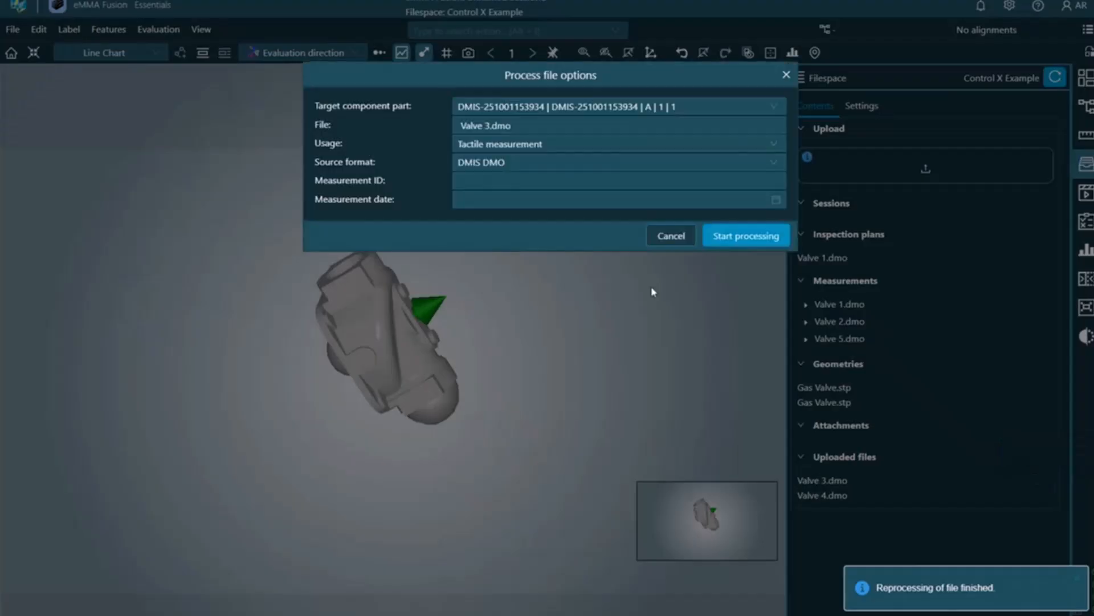
click(758, 244)
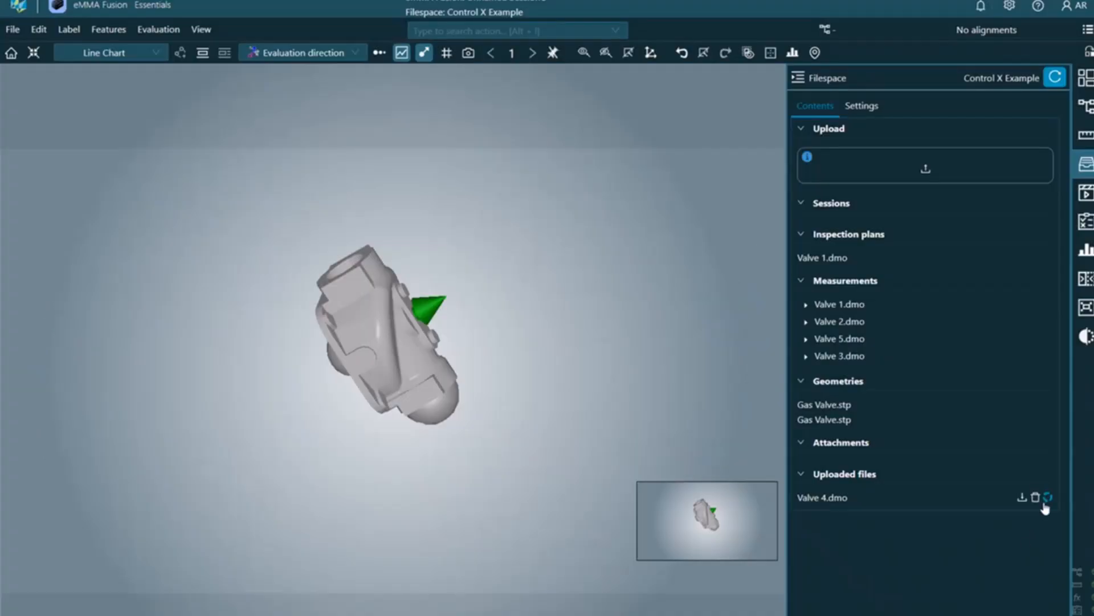
click(1047, 498)
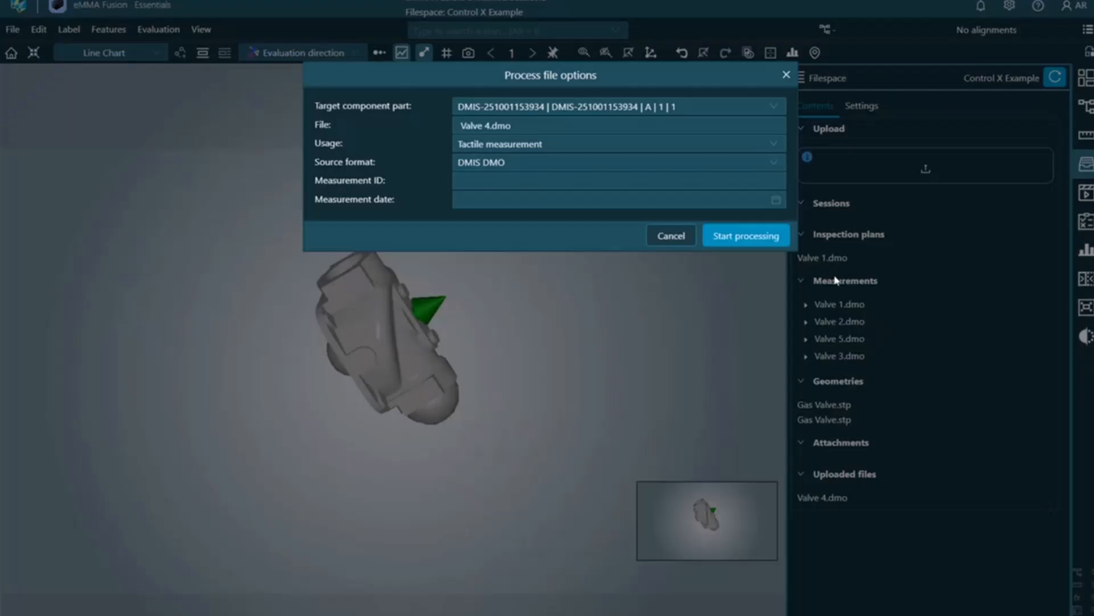
click(744, 236)
click(1086, 165)
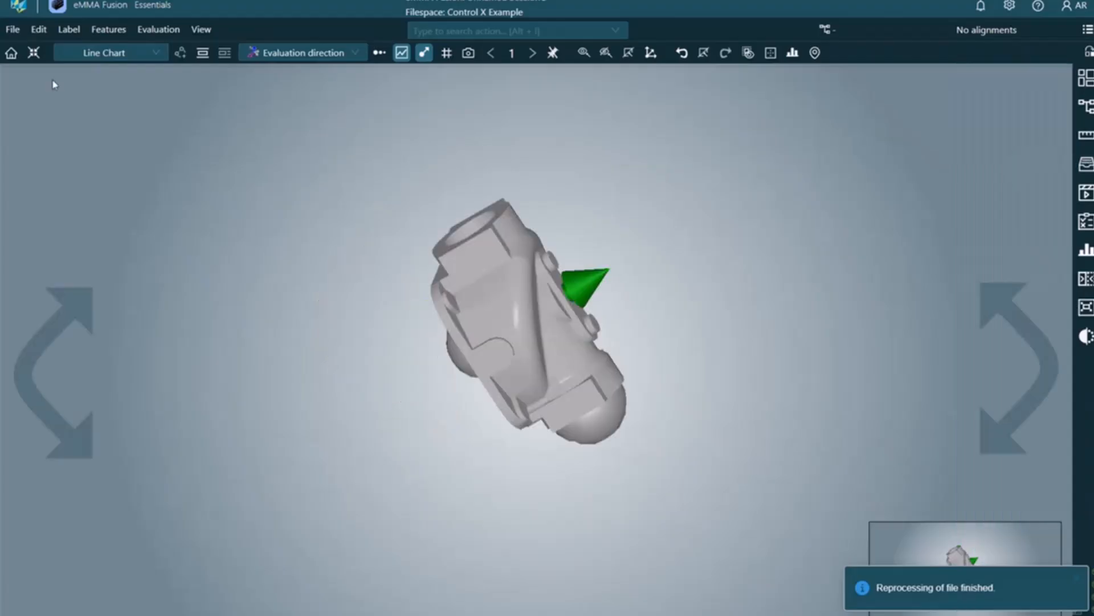
Select all features of the upright valve to display their line chart labels around the model
click(17, 57)
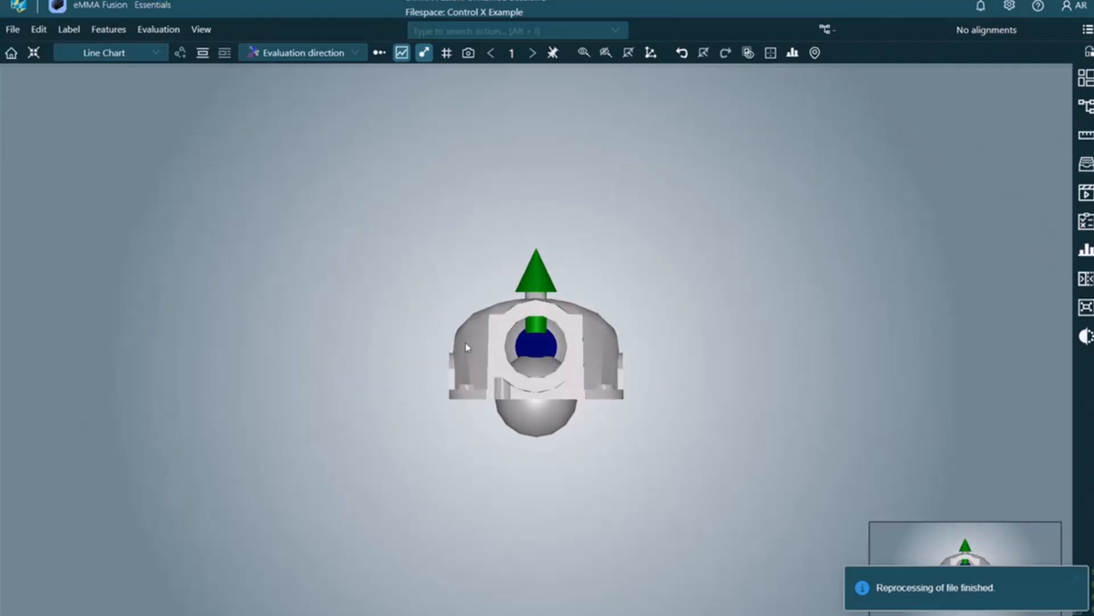
drag(466, 347, 560, 374)
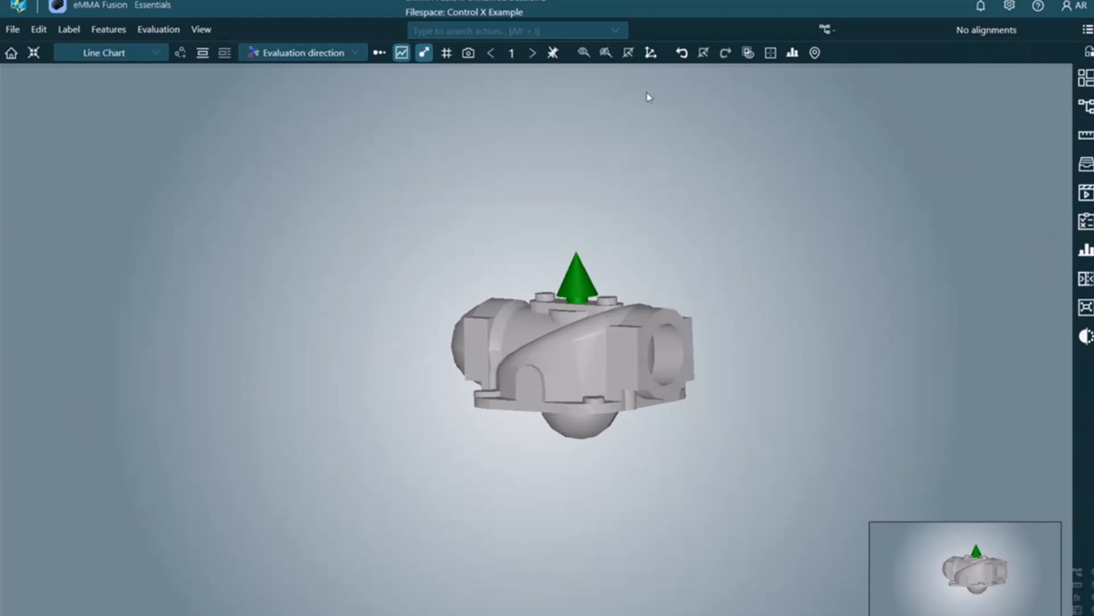
click(703, 54)
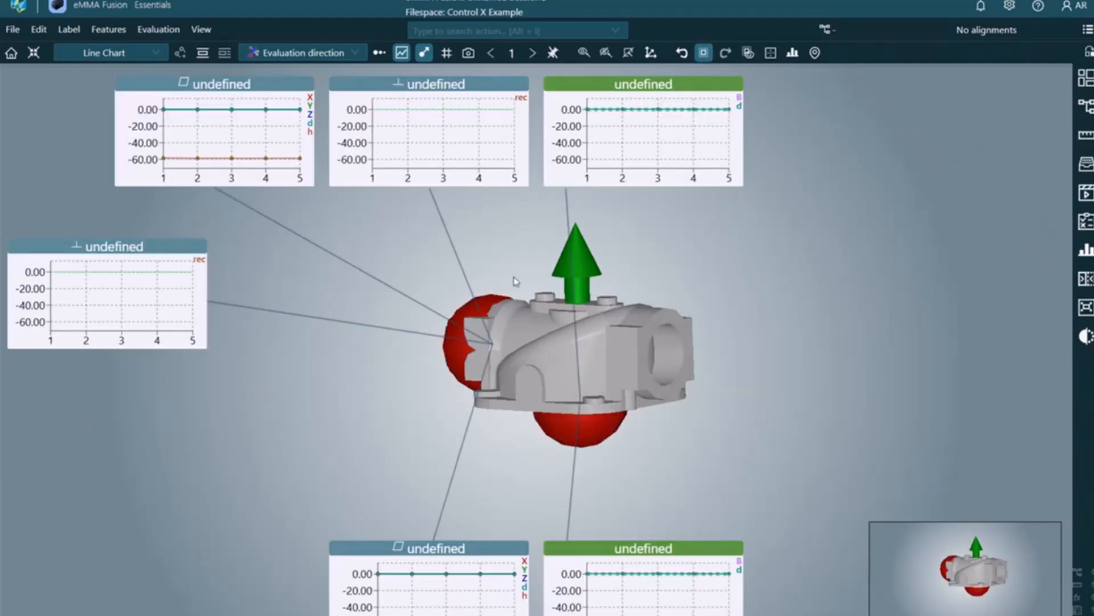
mouse_move(630, 154)
mouse_move(206, 189)
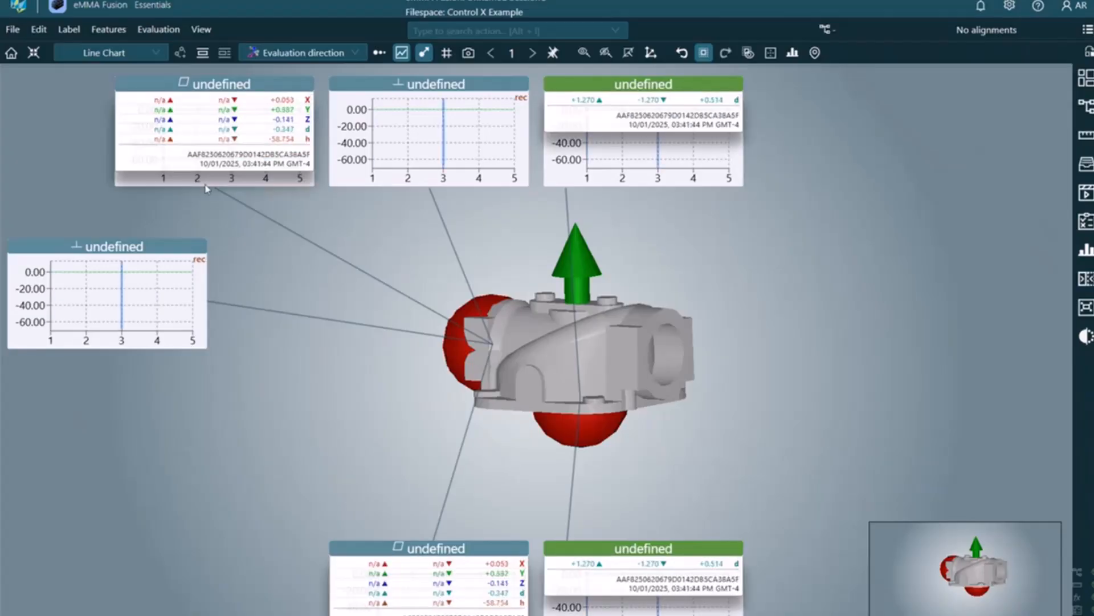
Switch the feature labels to the Statistics type and review the Cp, Cpk and tolerance rows in them
click(110, 53)
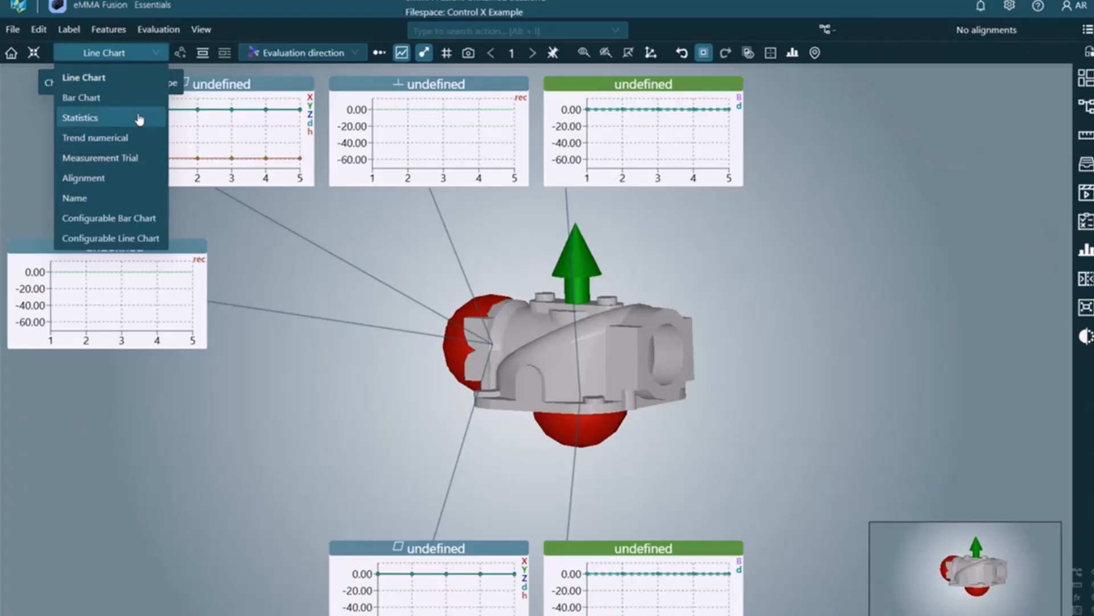
click(138, 119)
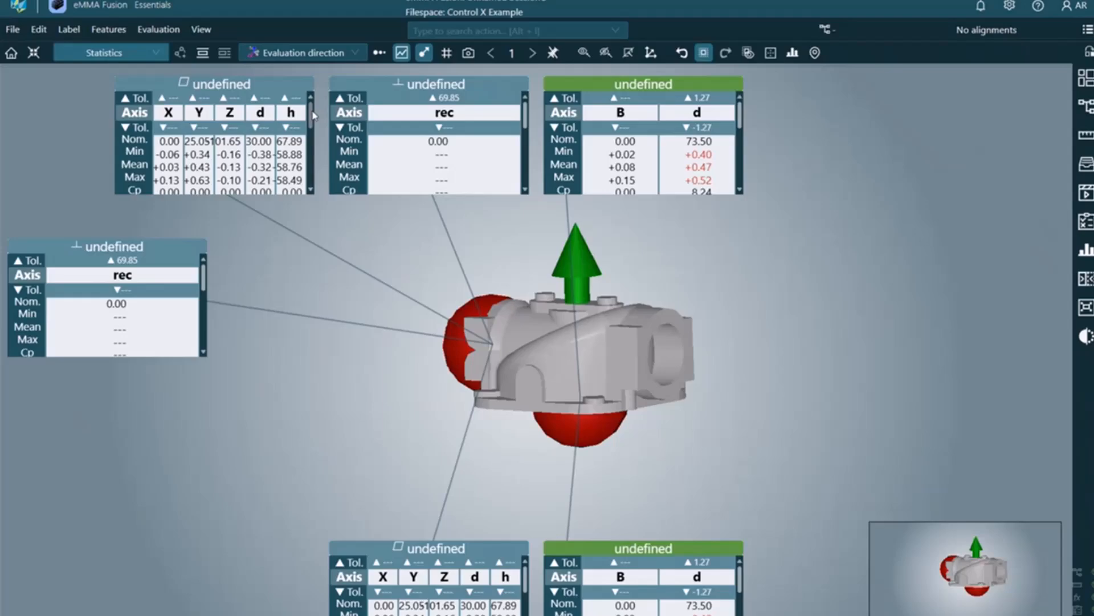
scroll(131, 161, down, 3)
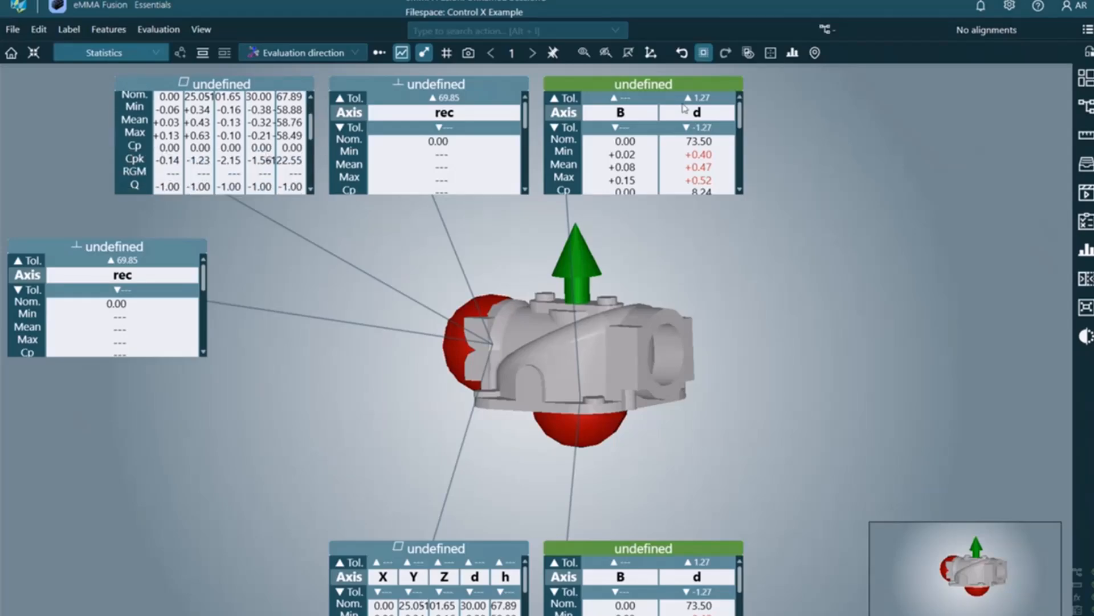
scroll(742, 118, down, 3)
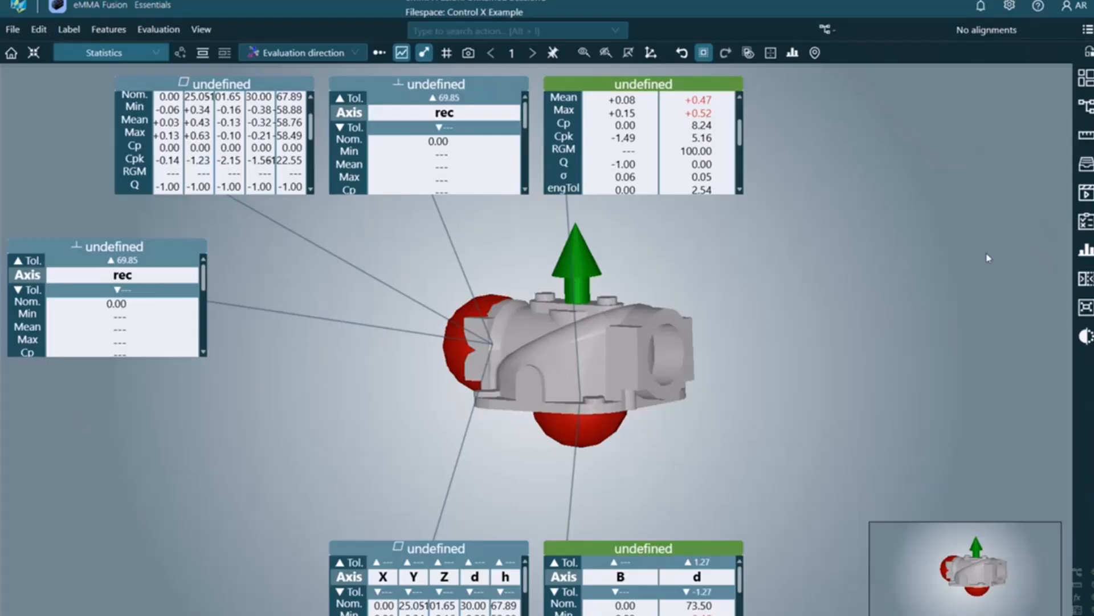
Save the current valve view with its statistics labels as a new scene, and close the scene list
click(1086, 197)
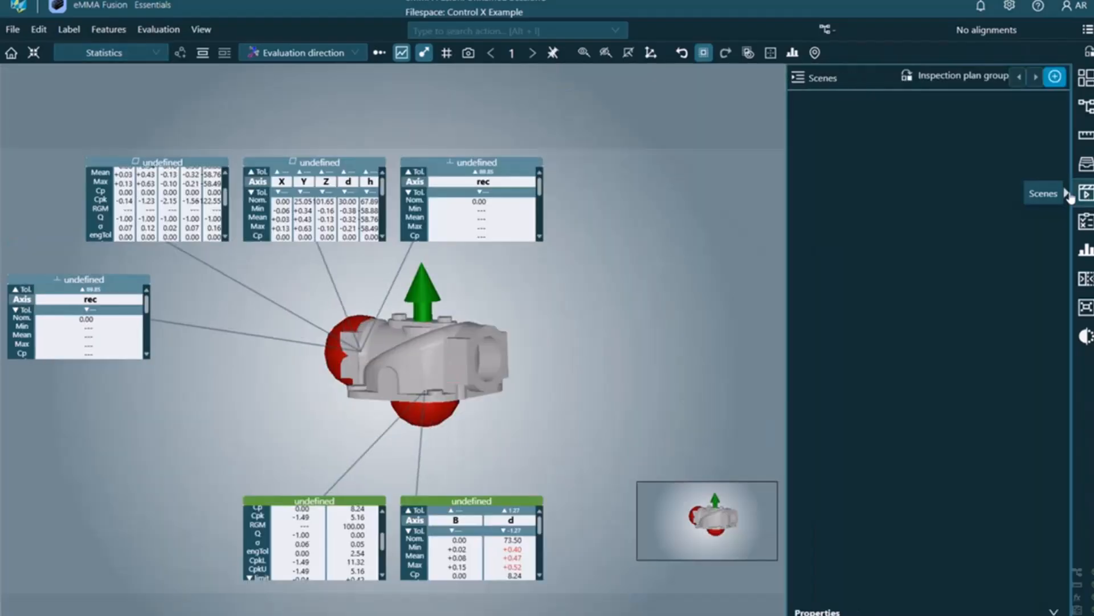
click(1055, 78)
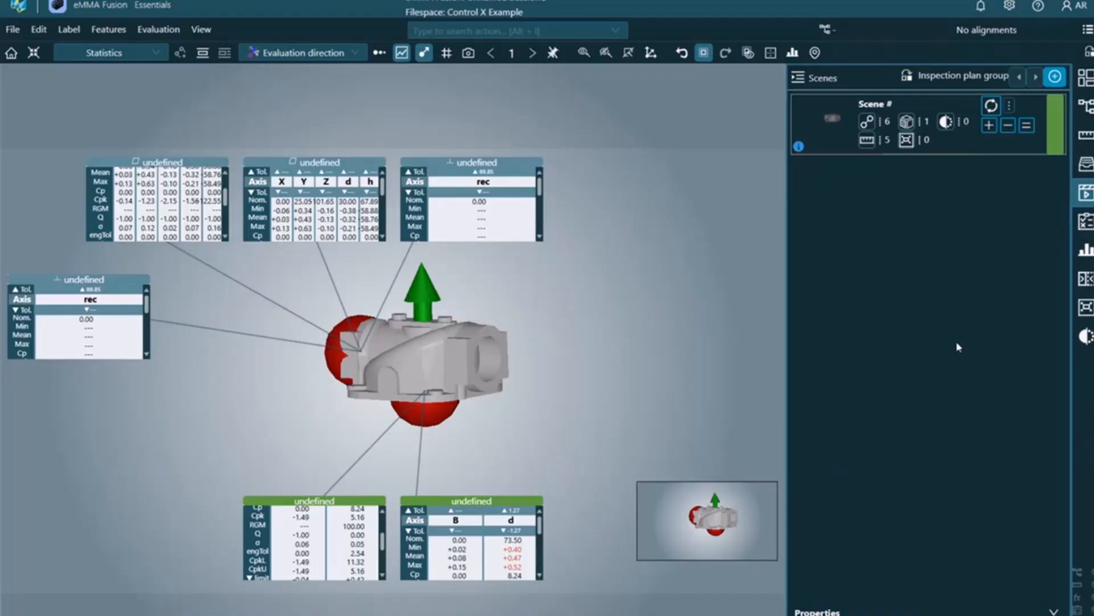
click(1086, 197)
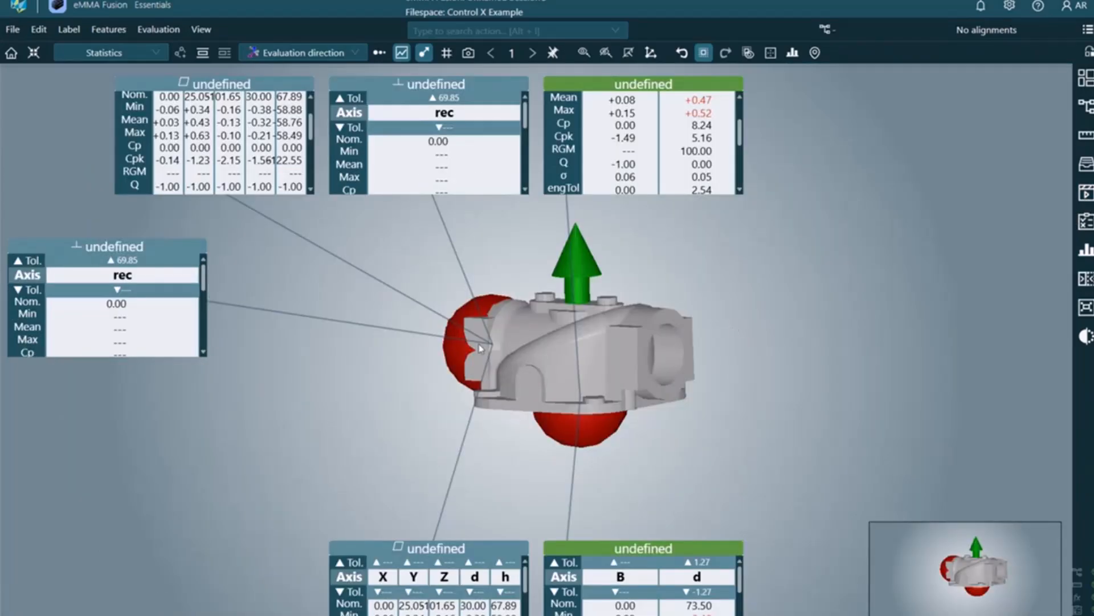